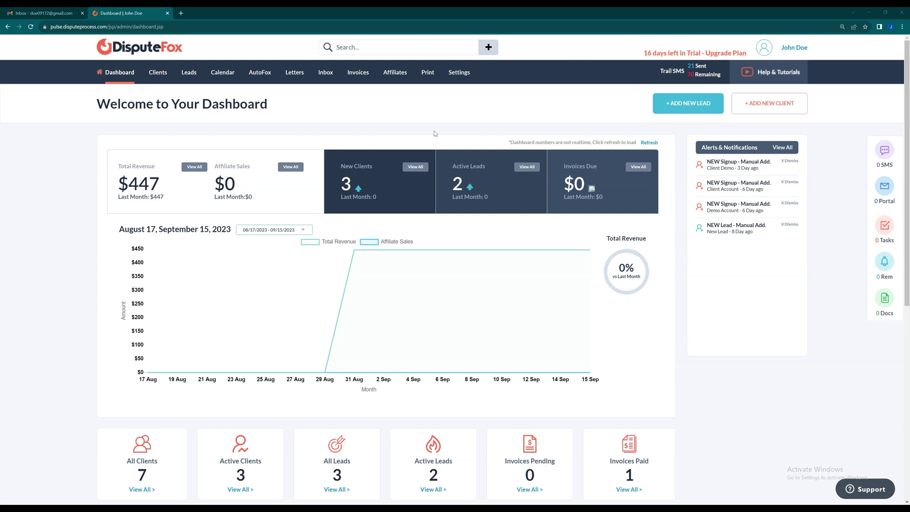
# - Open DisputeFox's Settings & Configurations page from the top navigation bar
pyautogui.click(455, 76)
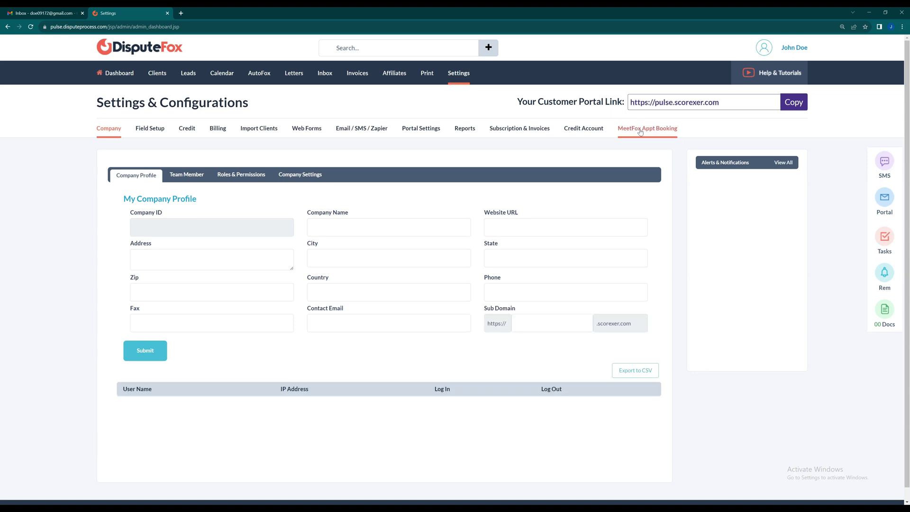
# - Review the MeetFox Free Credit Consultation appointment form: 30 minutes, weekdays 9–5
pyautogui.click(640, 132)
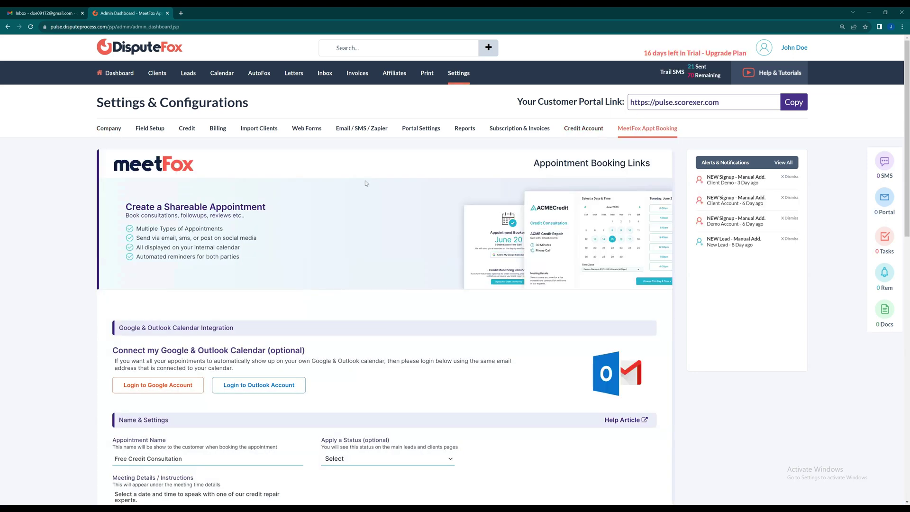
pyautogui.scroll(-2, 344, 212)
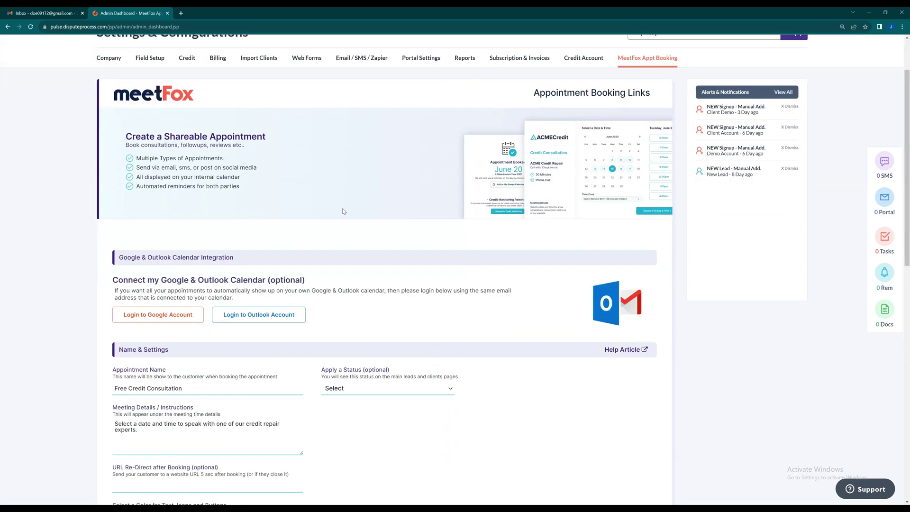
pyautogui.scroll(-6, 344, 212)
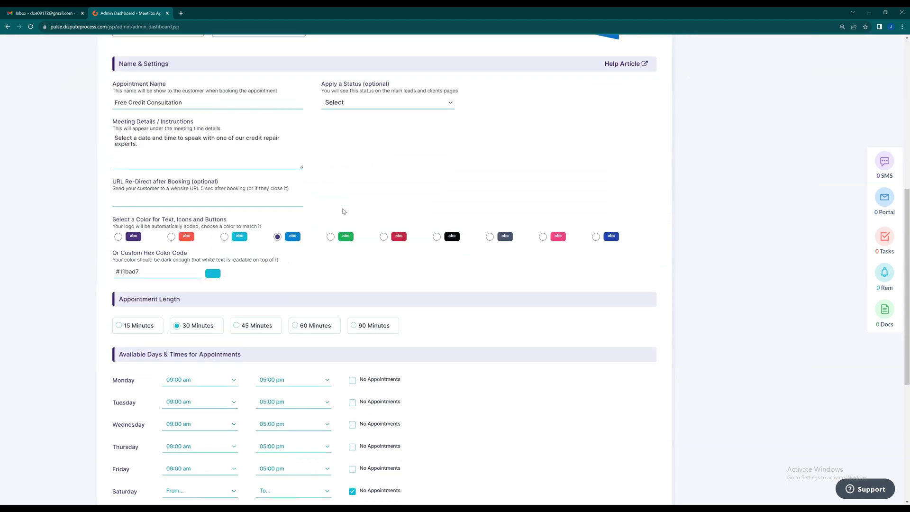
pyautogui.scroll(-5, 344, 212)
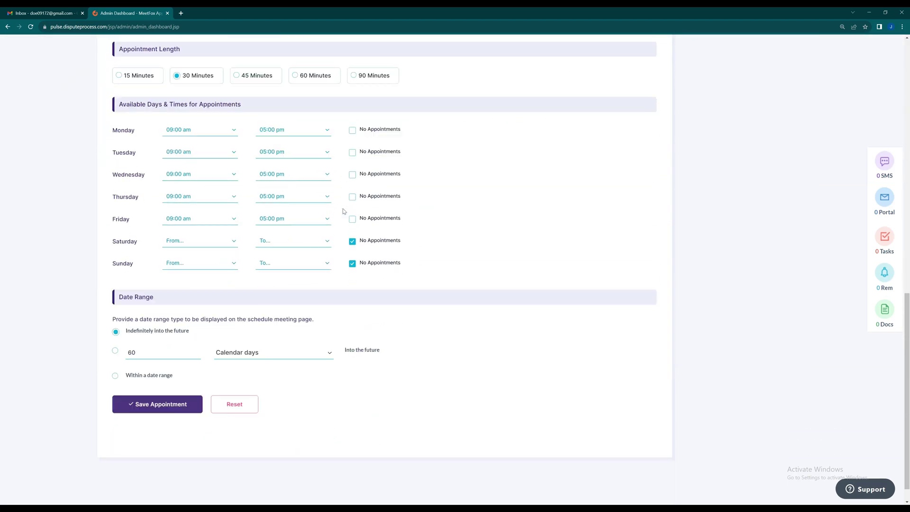
pyautogui.scroll(-1, 344, 211)
pyautogui.scroll(6, 344, 211)
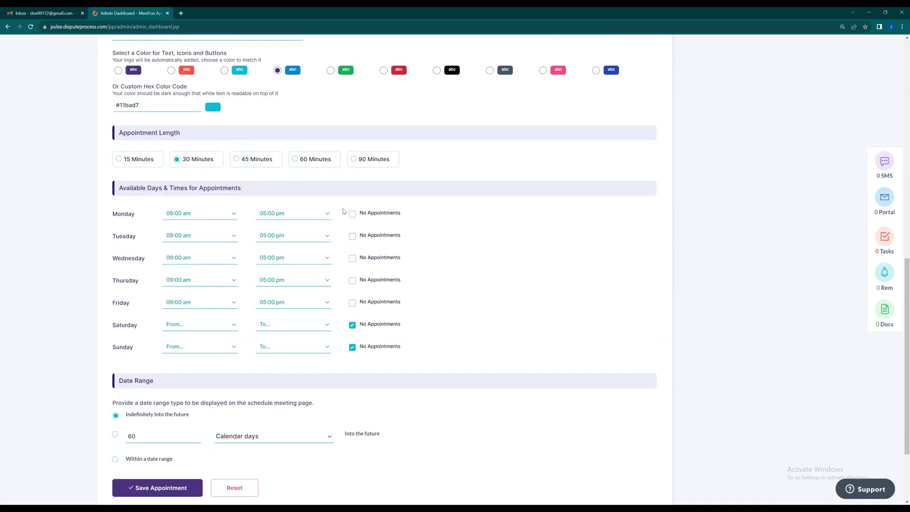
pyautogui.scroll(6, 344, 211)
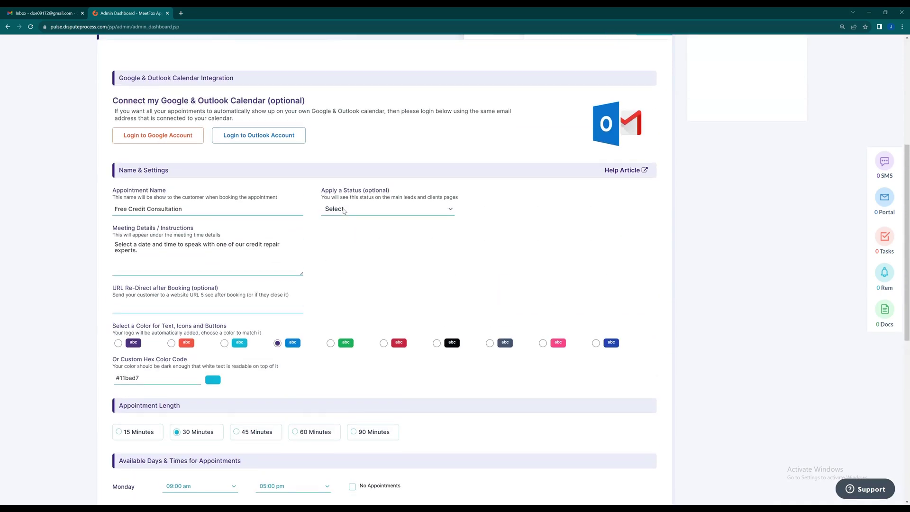
pyautogui.scroll(2, 344, 212)
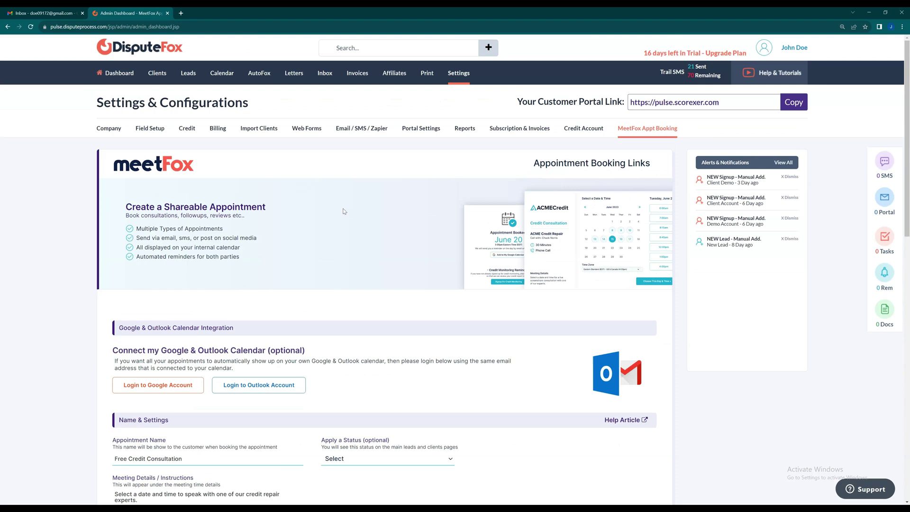
pyautogui.scroll(-4, 342, 217)
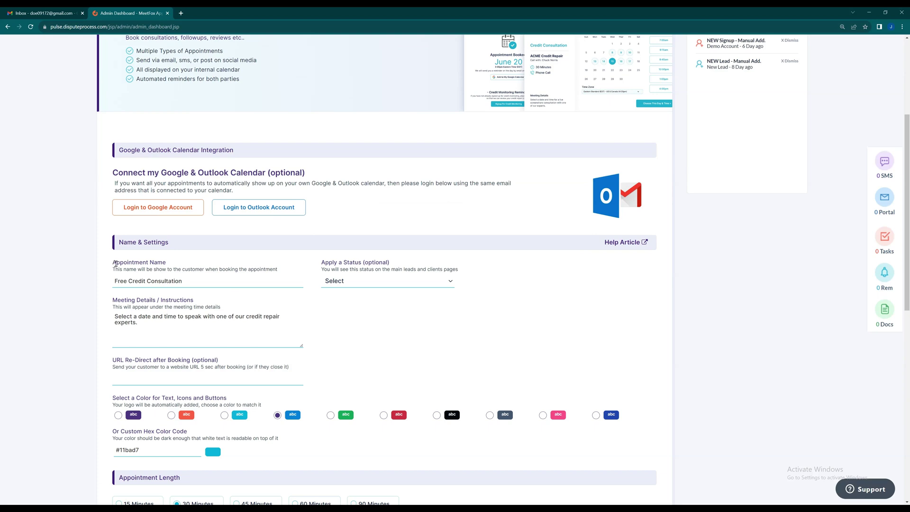
# - Rename the appointment to 'Free Credit Consultation Demo' by appending 'emo'
pyautogui.moveTo(116, 264); pyautogui.dragTo(167, 257)
pyautogui.click(298, 278)
pyautogui.write('emo')
pyautogui.click(382, 285)
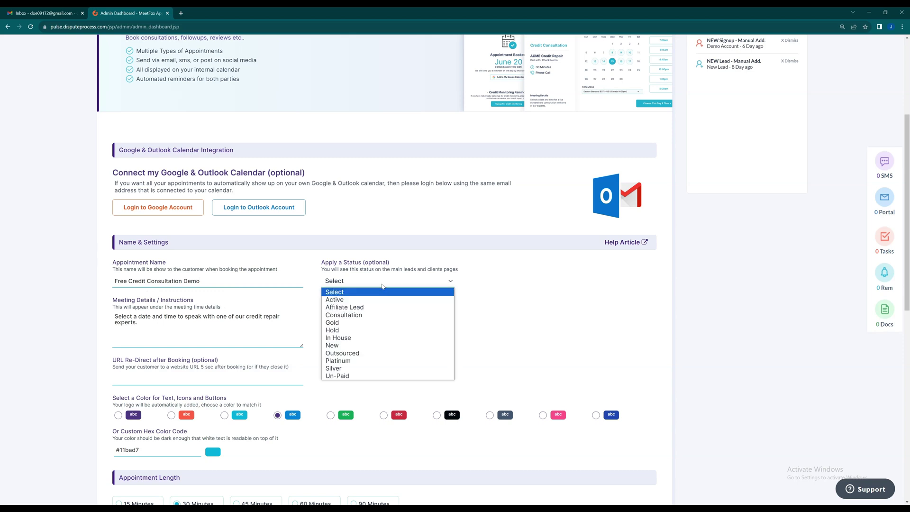
pyautogui.click(383, 285)
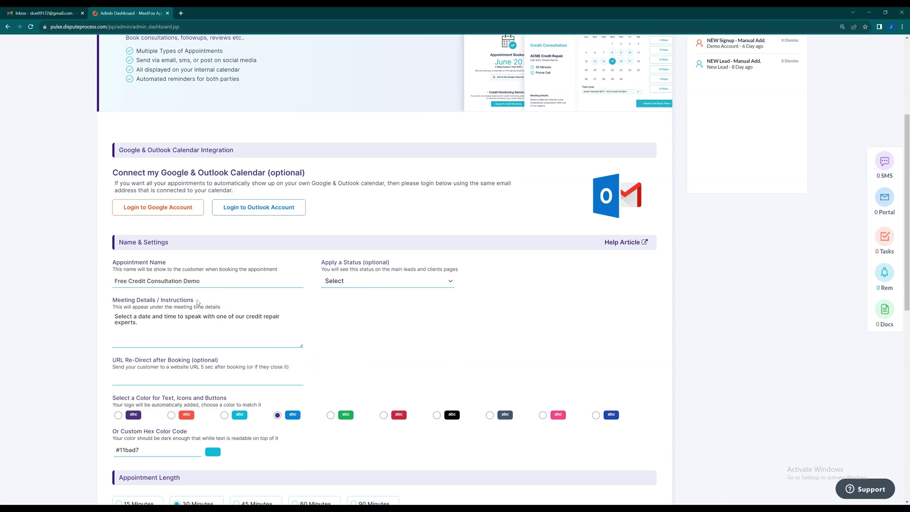
pyautogui.moveTo(199, 302); pyautogui.dragTo(106, 301)
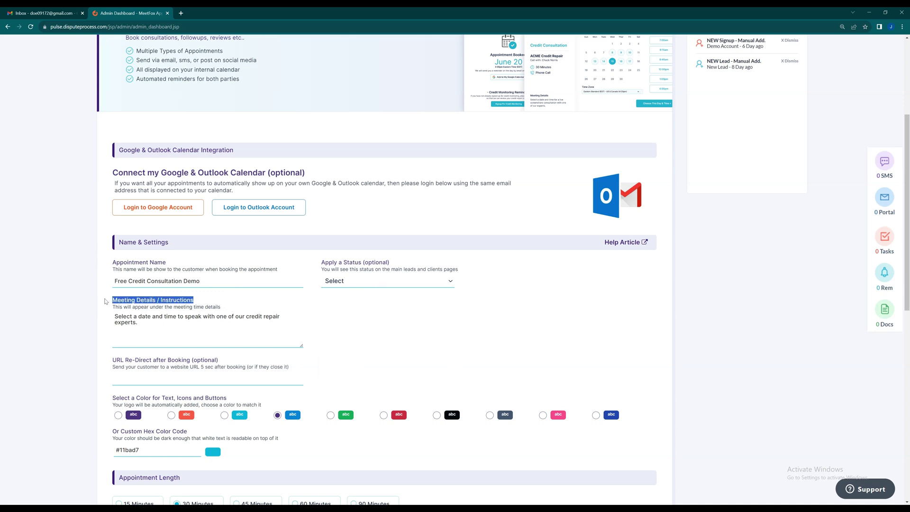
pyautogui.click(240, 299)
pyautogui.scroll(-3, 232, 280)
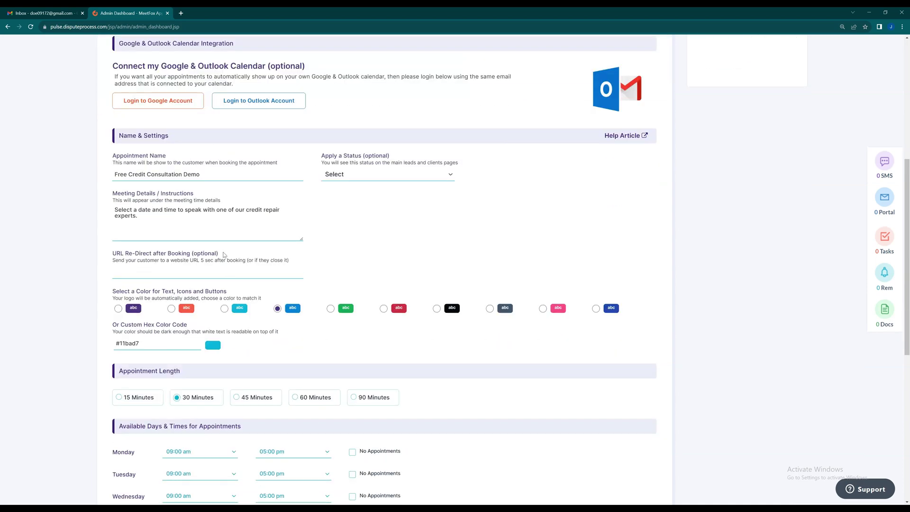
pyautogui.moveTo(224, 254); pyautogui.dragTo(106, 254)
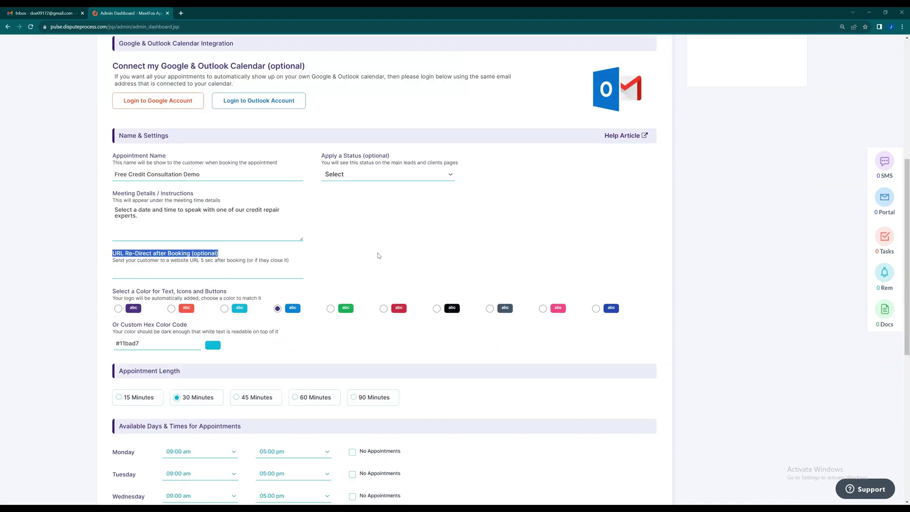
pyautogui.click(378, 256)
pyautogui.scroll(-3, 369, 257)
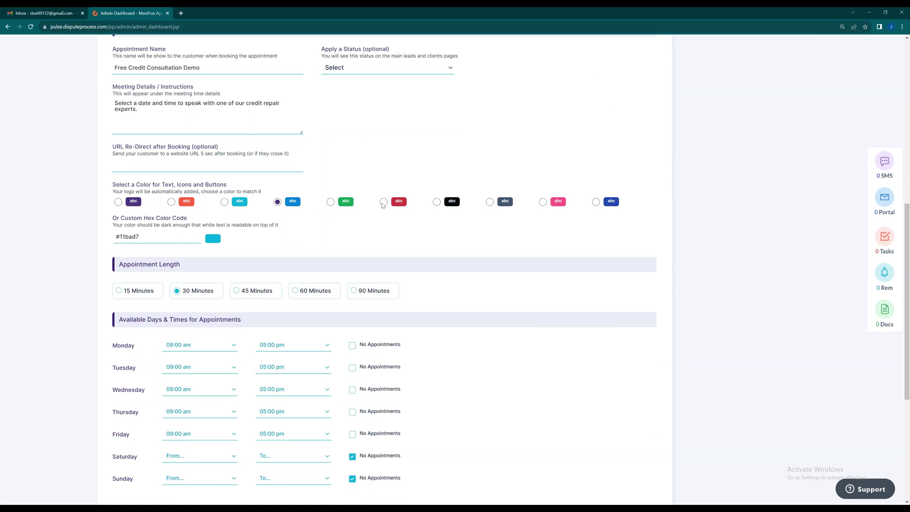
# - Set the booking colour to black and the appointment length to 15 minutes
pyautogui.click(383, 203)
pyautogui.click(437, 203)
pyautogui.scroll(-3, 173, 235)
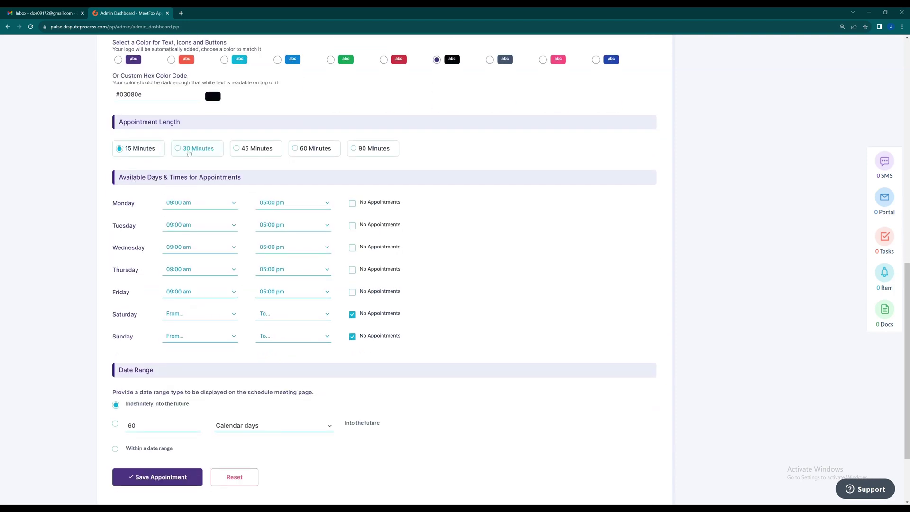
pyautogui.click(133, 149)
# - Keep Monday starting at 09:00 am and bookings open indefinitely into the future
pyautogui.scroll(-2, 212, 172)
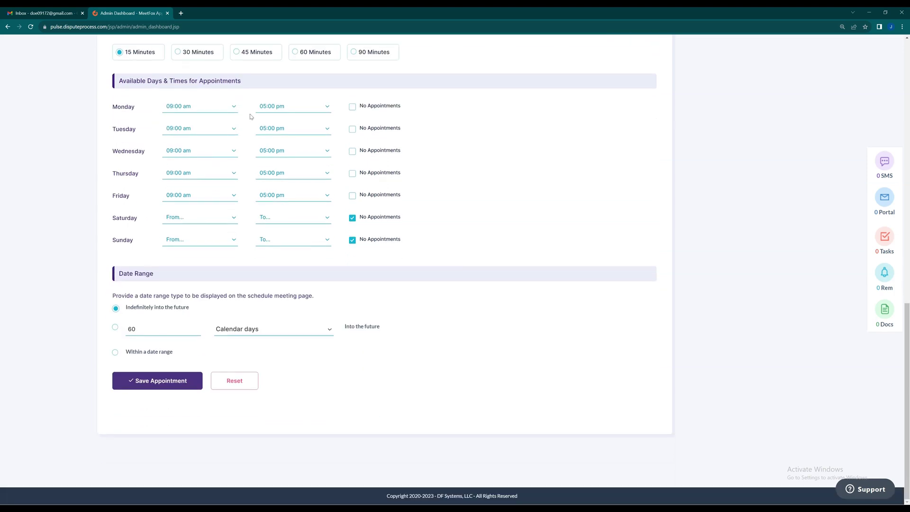
pyautogui.click(231, 108)
pyautogui.click(189, 148)
pyautogui.moveTo(156, 279); pyautogui.dragTo(116, 276)
pyautogui.click(150, 278)
pyautogui.click(116, 352)
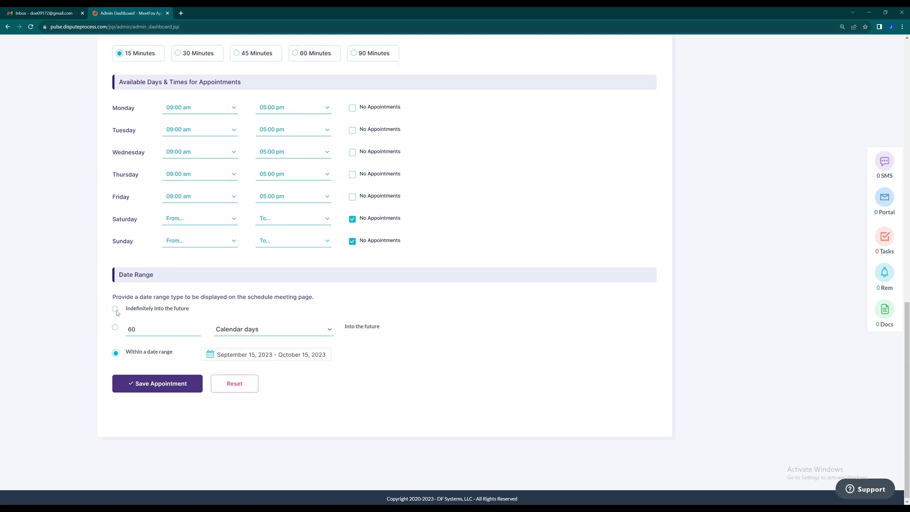
pyautogui.click(115, 310)
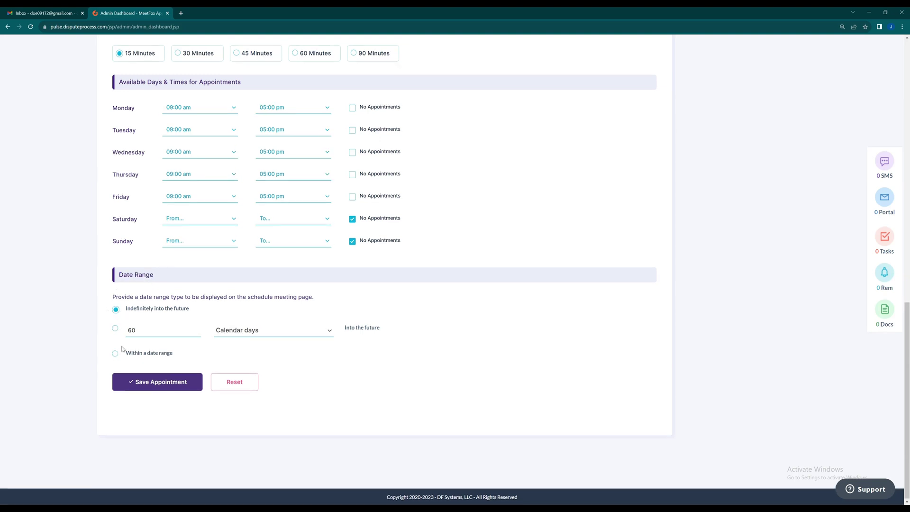
# - Save the Free Credit Consultation Demo appointment and dismiss the success message
pyautogui.click(147, 382)
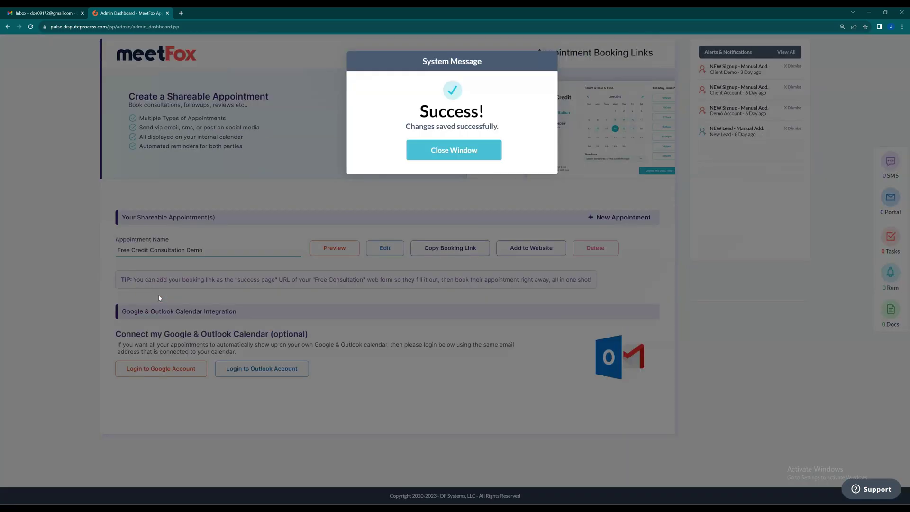
pyautogui.click(420, 158)
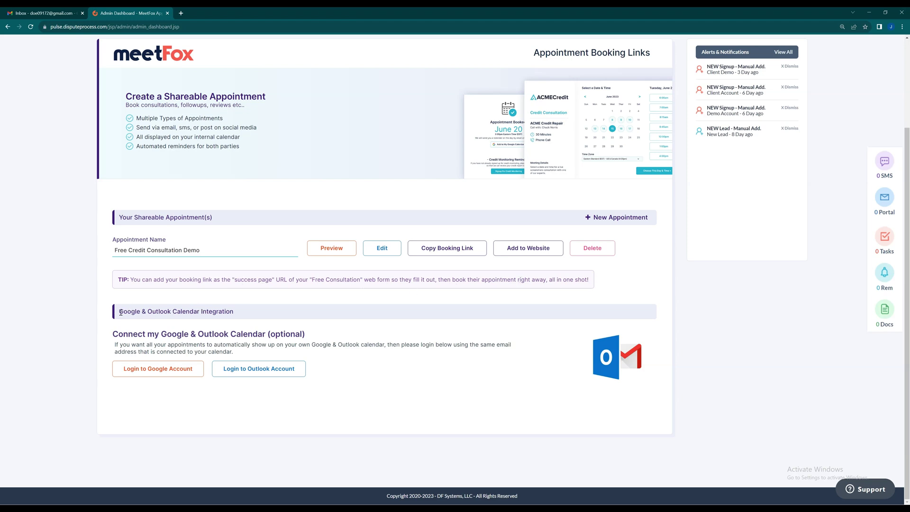
# - Connect the Google account with calendar view and edit access for sync
pyautogui.moveTo(120, 313); pyautogui.dragTo(241, 319)
pyautogui.click(248, 316)
pyautogui.click(160, 371)
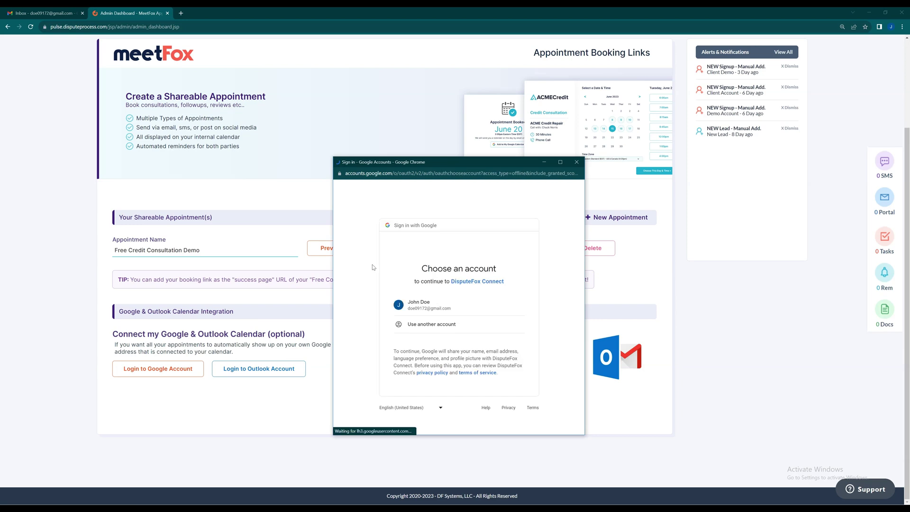
pyautogui.click(431, 315)
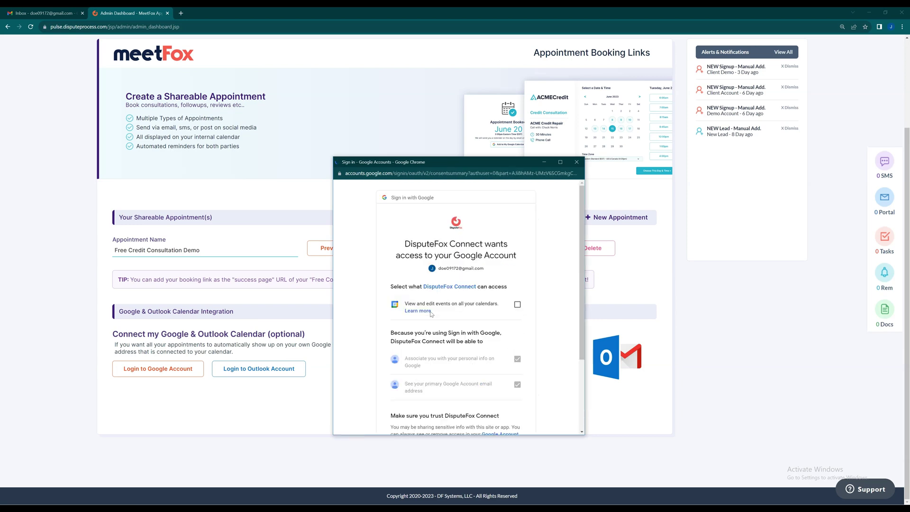
pyautogui.click(517, 305)
pyautogui.scroll(-2, 494, 312)
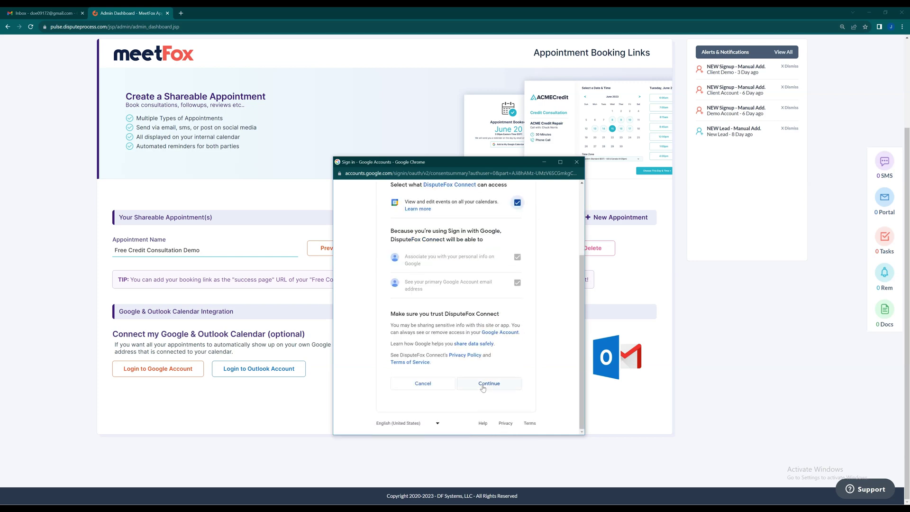
pyautogui.click(484, 386)
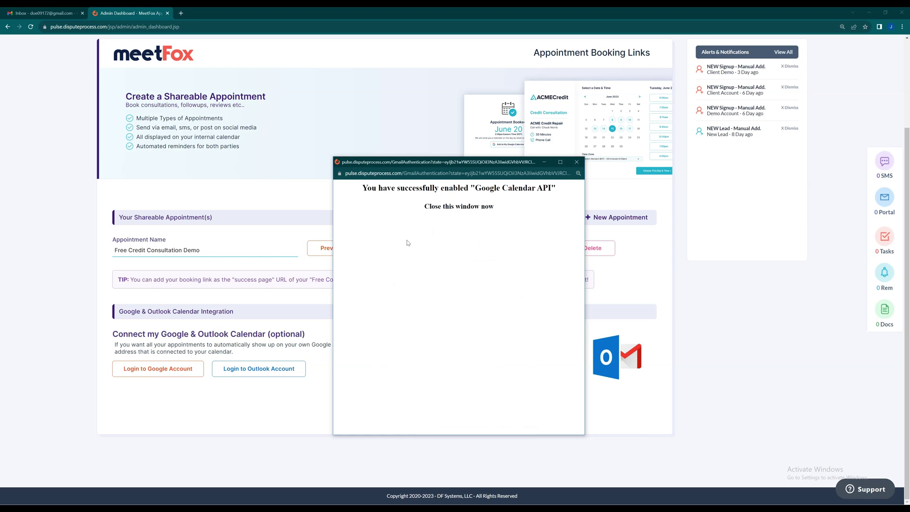
pyautogui.moveTo(364, 187); pyautogui.dragTo(558, 196)
pyautogui.click(559, 196)
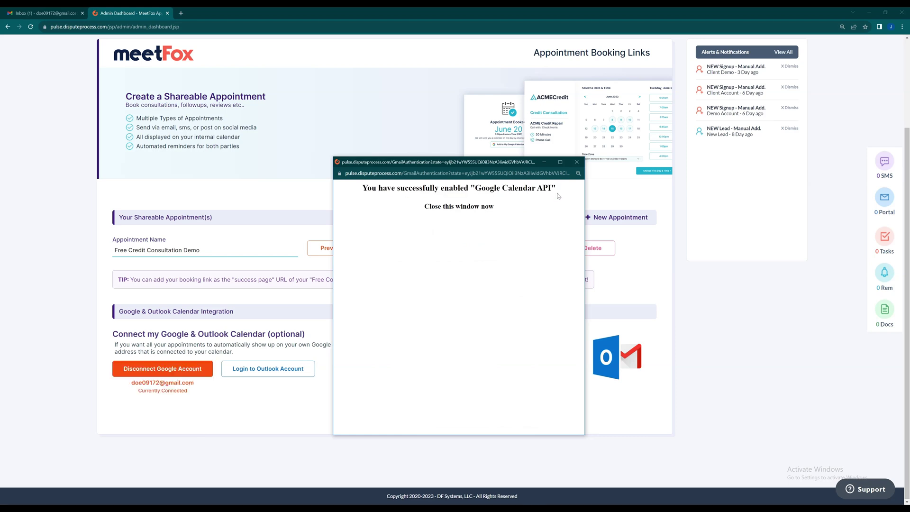
pyautogui.click(575, 163)
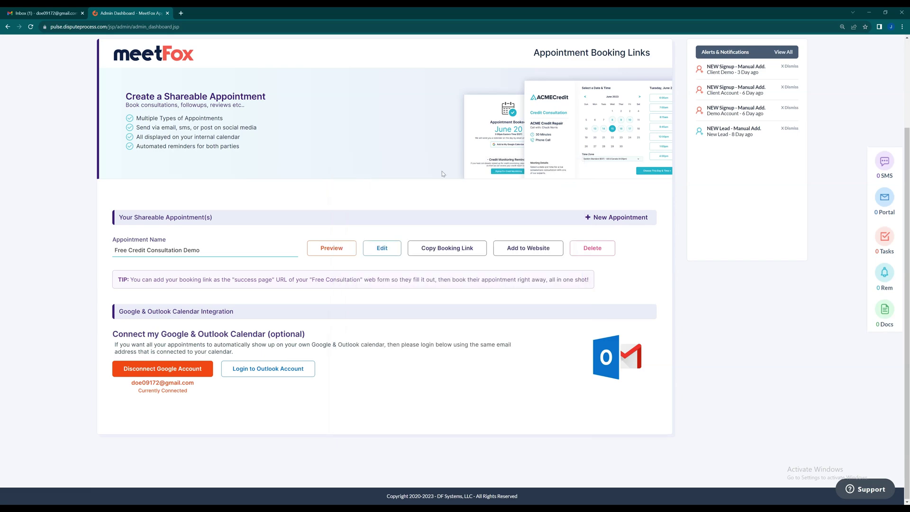
# - Copy the Free Credit Consultation Demo booking link and load it in a new tab
pyautogui.scroll(1, 415, 182)
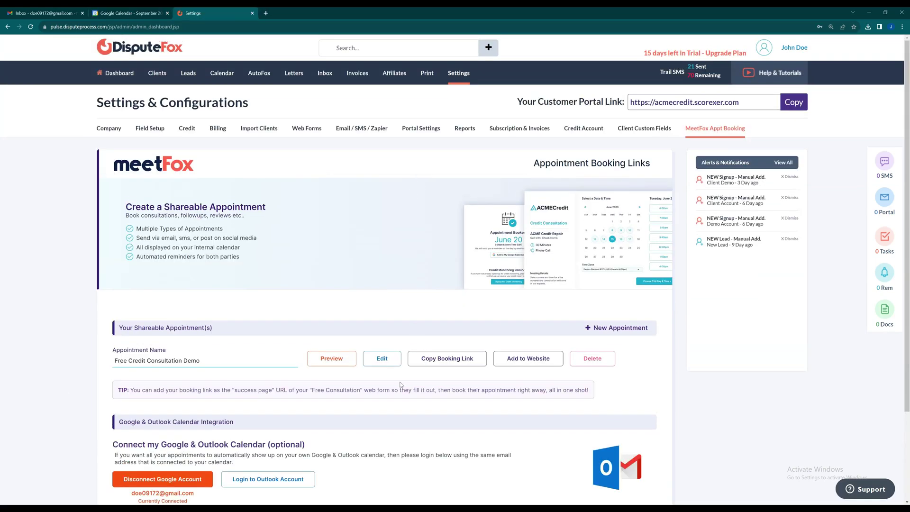
pyautogui.click(431, 356)
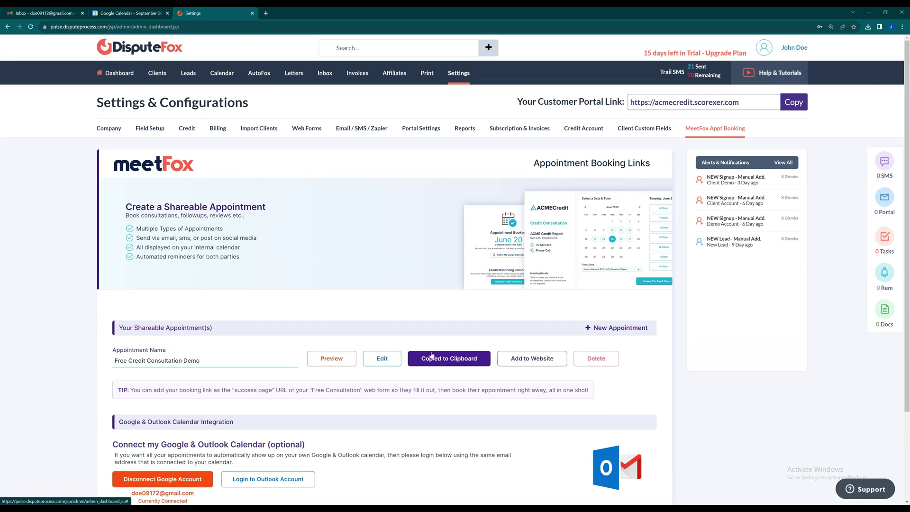
pyautogui.click(266, 13)
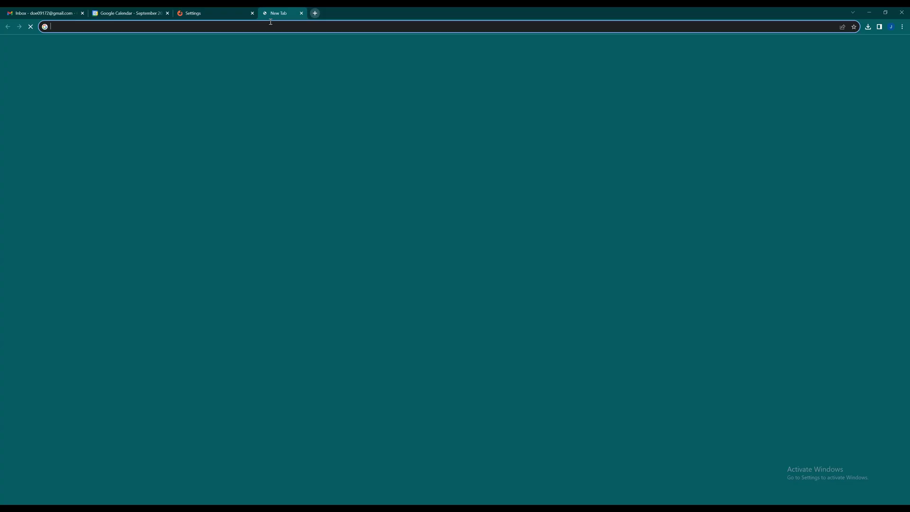
pyautogui.hotkey('ctrl', 'v')
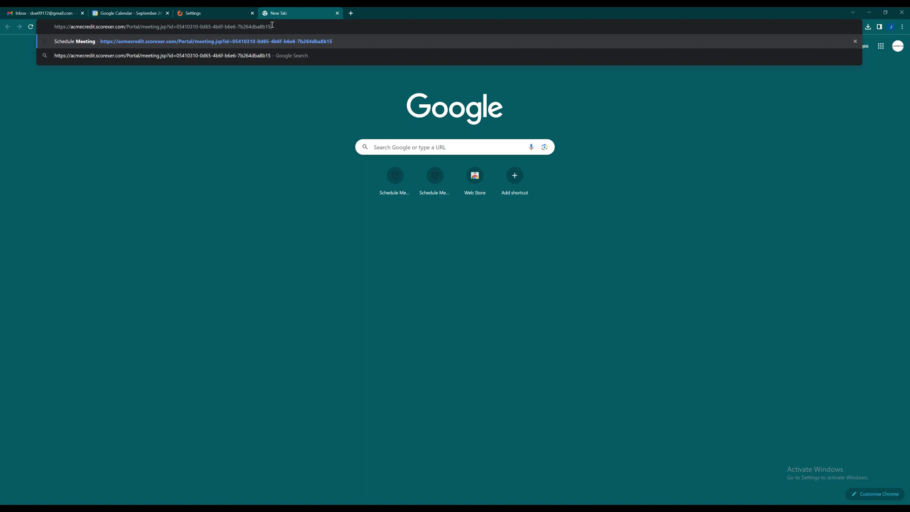
pyautogui.press('Return')
pyautogui.moveTo(306, 166); pyautogui.dragTo(338, 192)
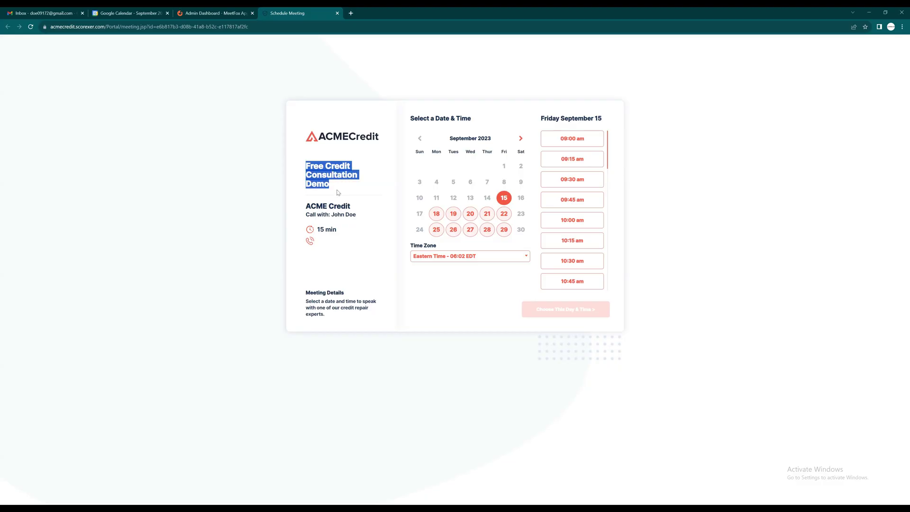
# - Choose Monday September 18 at 09:15 am as the booking slot
pyautogui.click(368, 187)
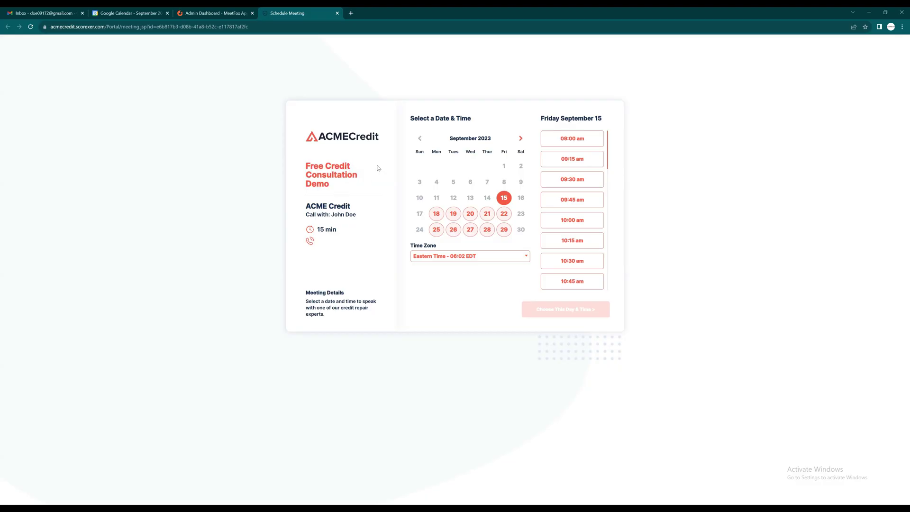
pyautogui.click(437, 214)
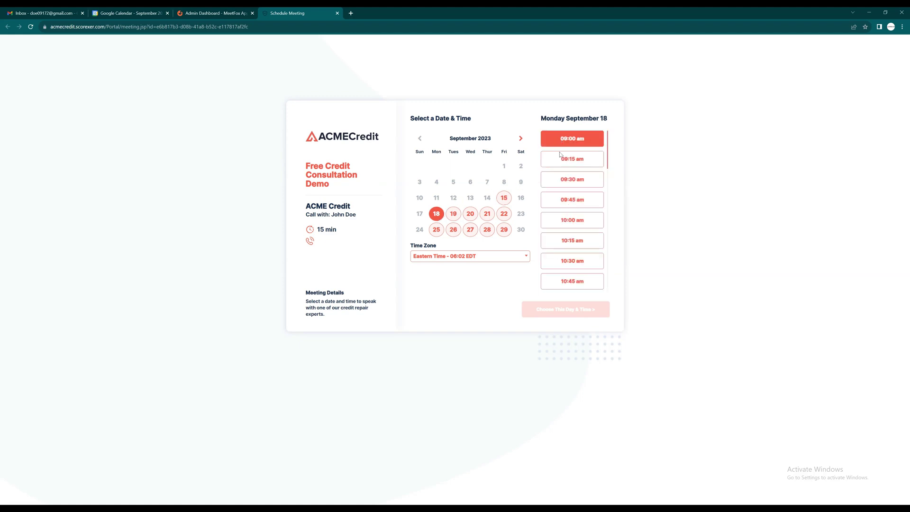
pyautogui.click(562, 160)
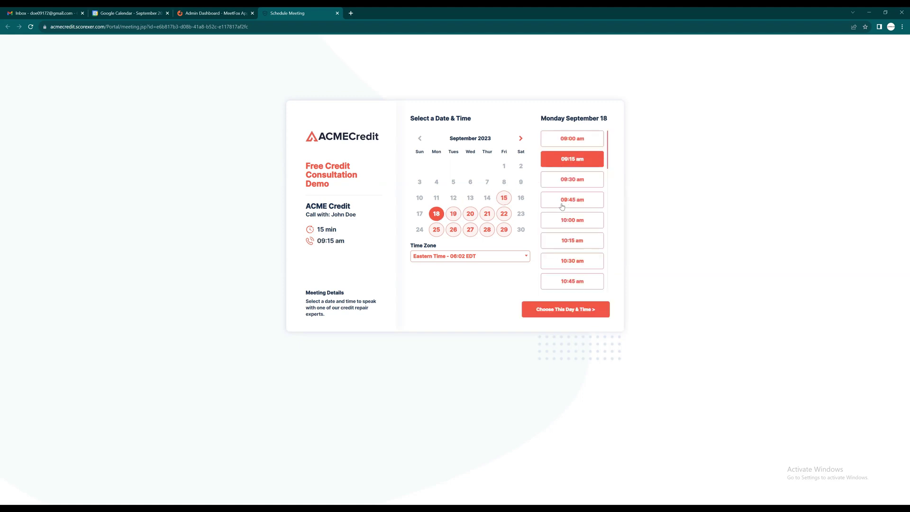
pyautogui.click(568, 311)
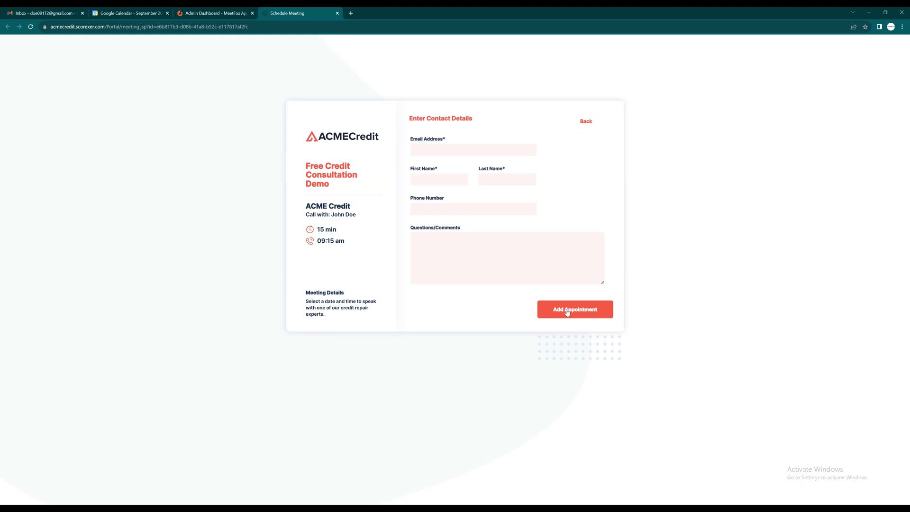
# - Fill in the demo client's saved contact details and submit the booking
pyautogui.click(513, 149)
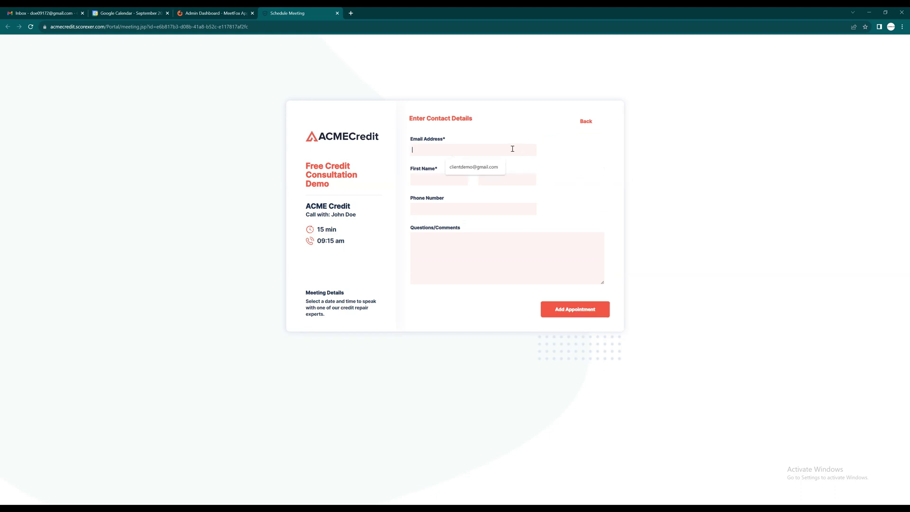
pyautogui.click(496, 167)
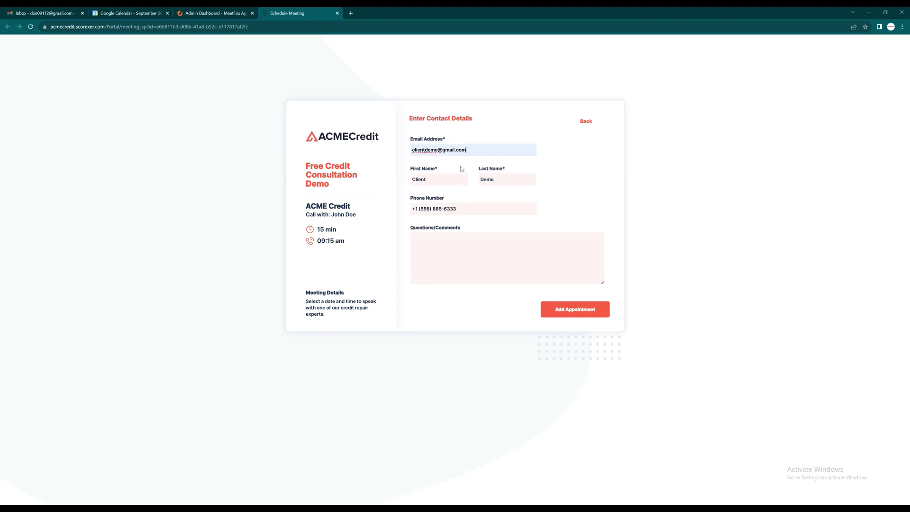
pyautogui.click(439, 239)
pyautogui.click(568, 309)
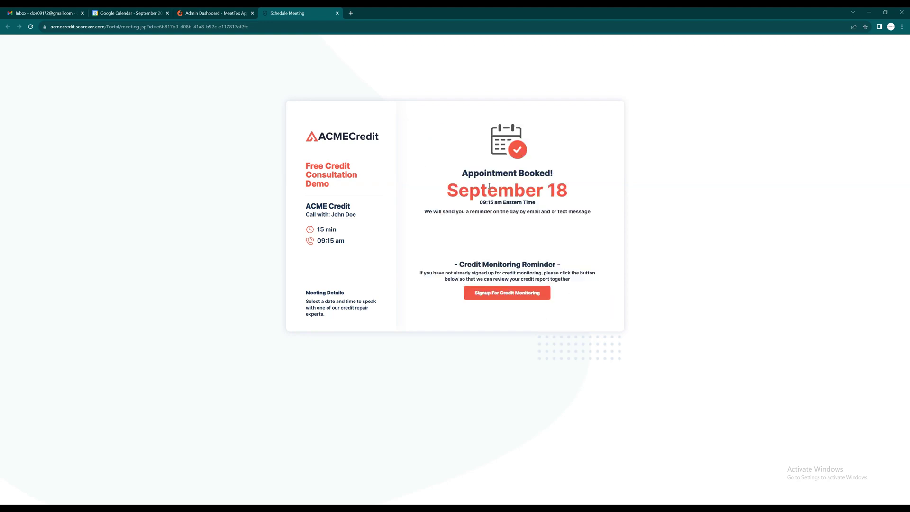
pyautogui.moveTo(461, 173); pyautogui.dragTo(575, 193)
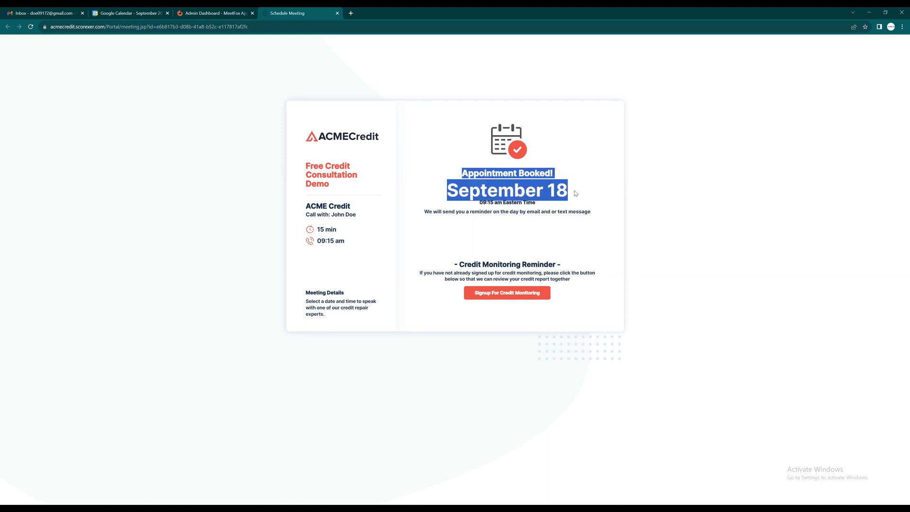
pyautogui.click(450, 150)
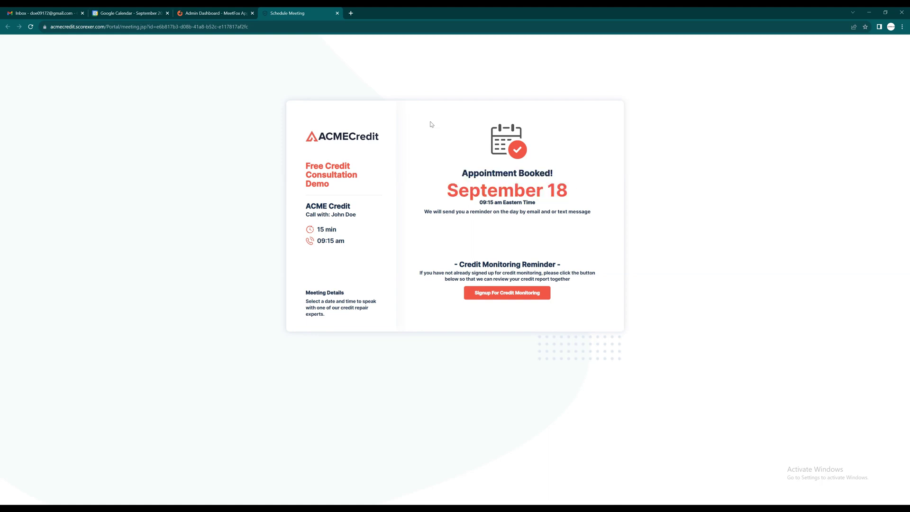
# - Read the ACME Credit Gmail confirmation for Sep 18 at 09:15AM Eastern Time
pyautogui.click(218, 12)
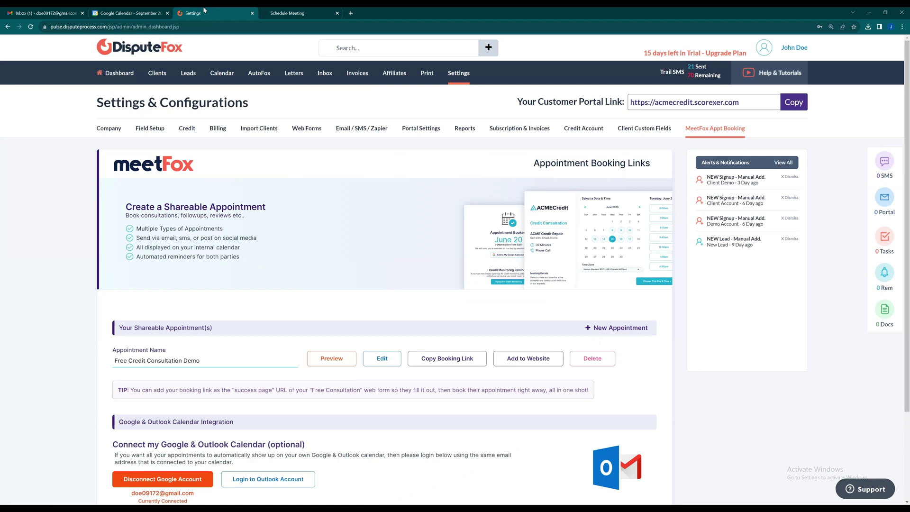
pyautogui.click(36, 9)
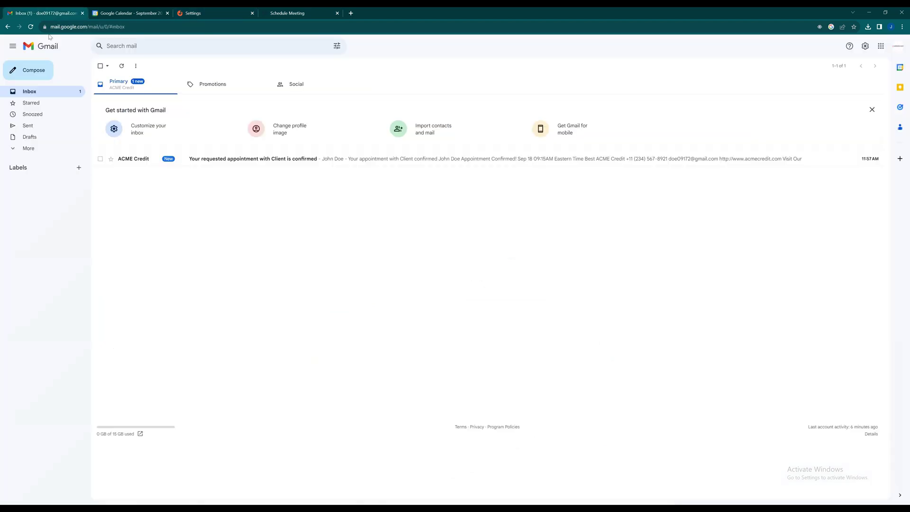
pyautogui.click(196, 163)
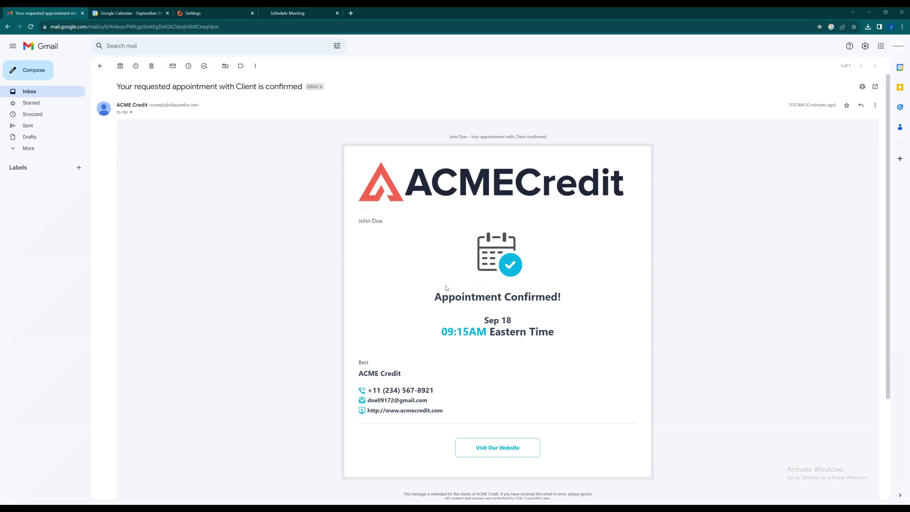
pyautogui.moveTo(439, 298); pyautogui.dragTo(603, 300)
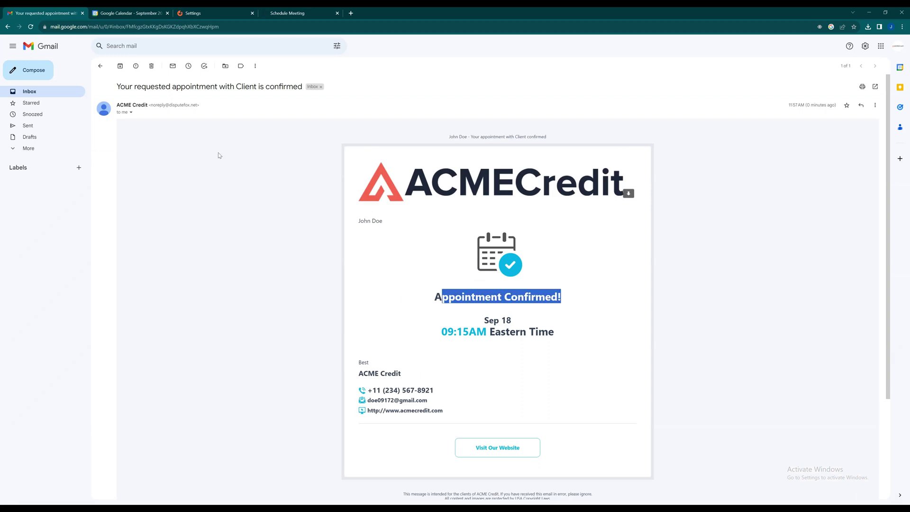
pyautogui.moveTo(119, 85); pyautogui.dragTo(302, 88)
pyautogui.click(300, 108)
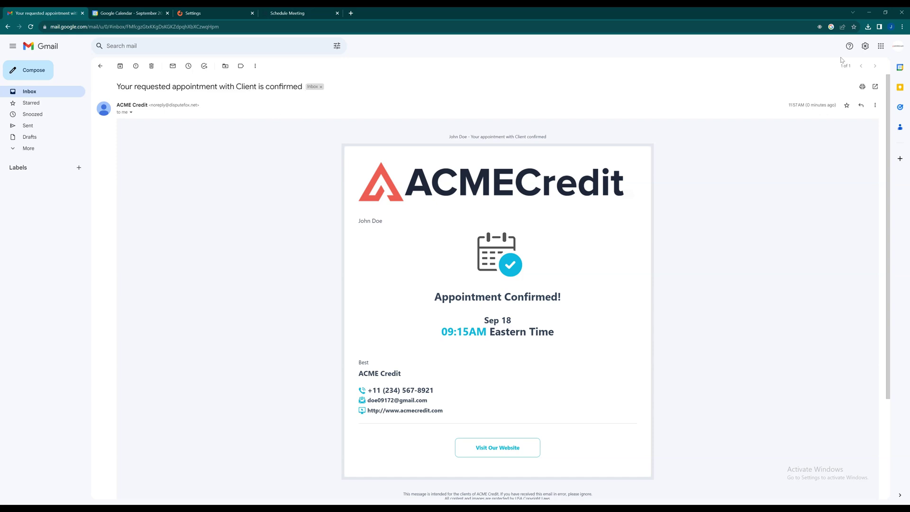
pyautogui.click(879, 46)
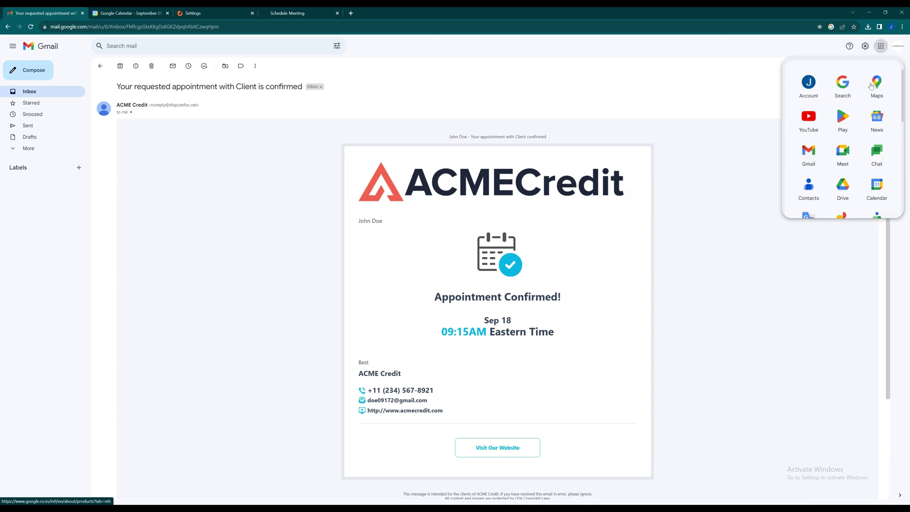
# - Check the 9:15am Free Credit Consultation Demo event on September 18 in Google Calendar
pyautogui.click(878, 186)
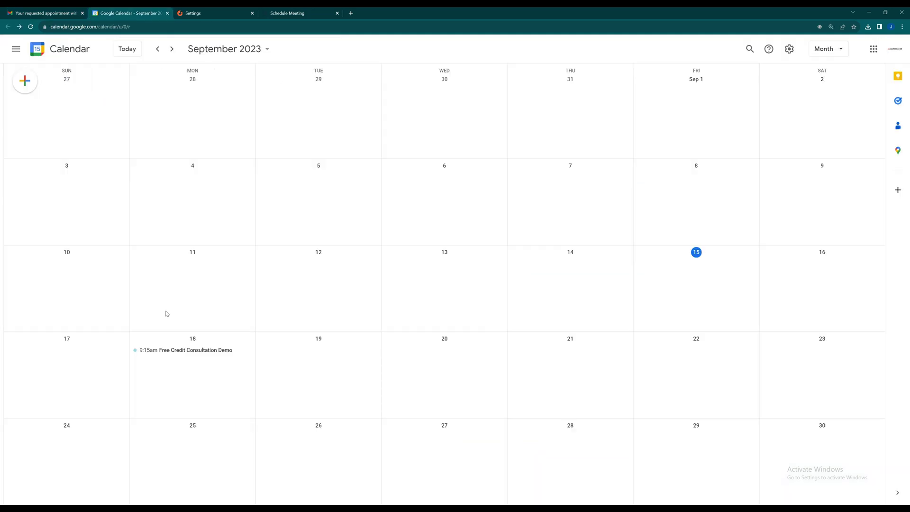
pyautogui.click(185, 355)
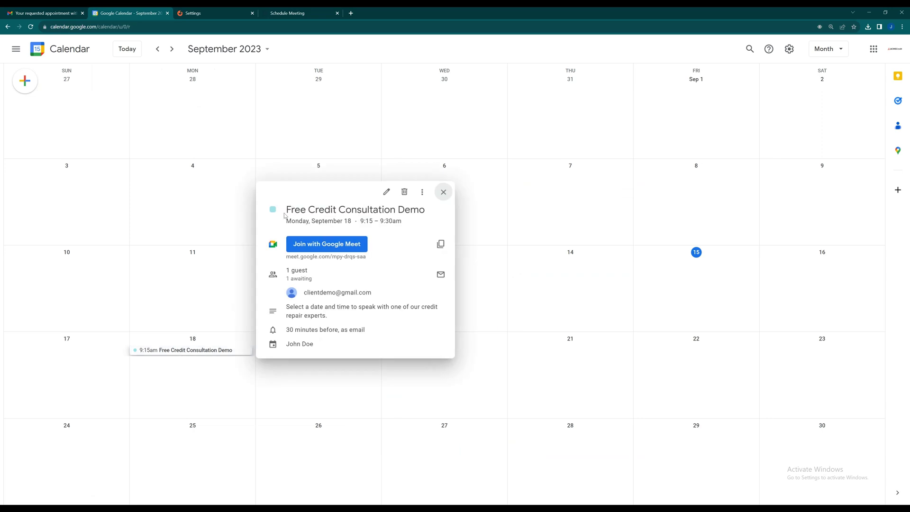
pyautogui.moveTo(287, 211); pyautogui.dragTo(427, 213)
pyautogui.click(345, 293)
# - Check the 09:15 Client Demo appointment and its task on September 18 in DisputeFox's calendar
pyautogui.click(198, 12)
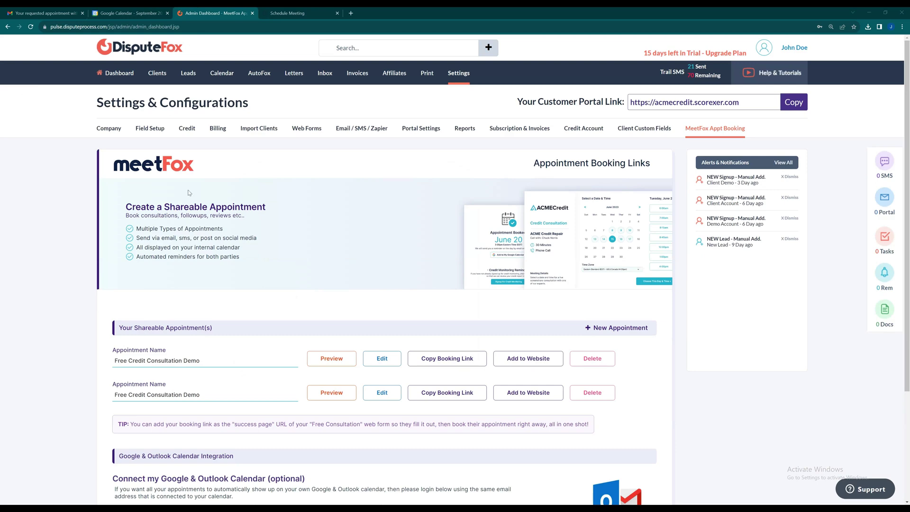
pyautogui.click(222, 73)
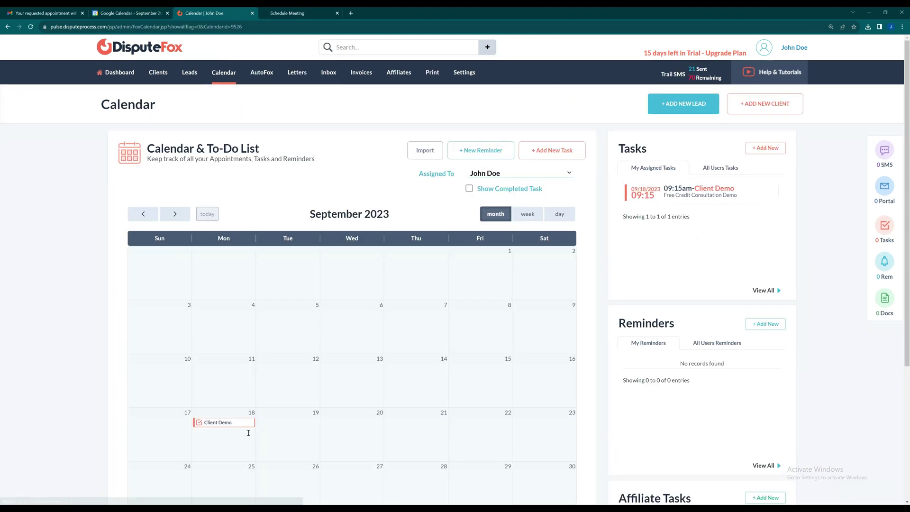
pyautogui.click(239, 423)
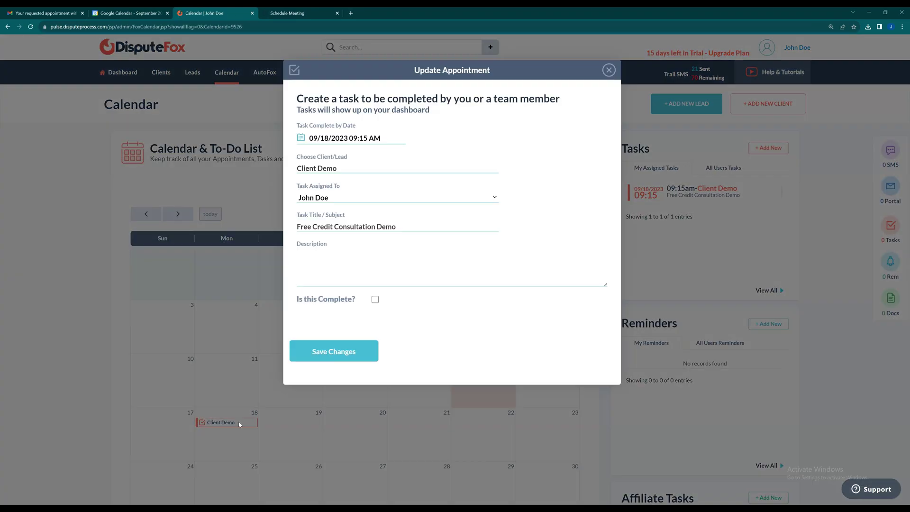
pyautogui.click(240, 424)
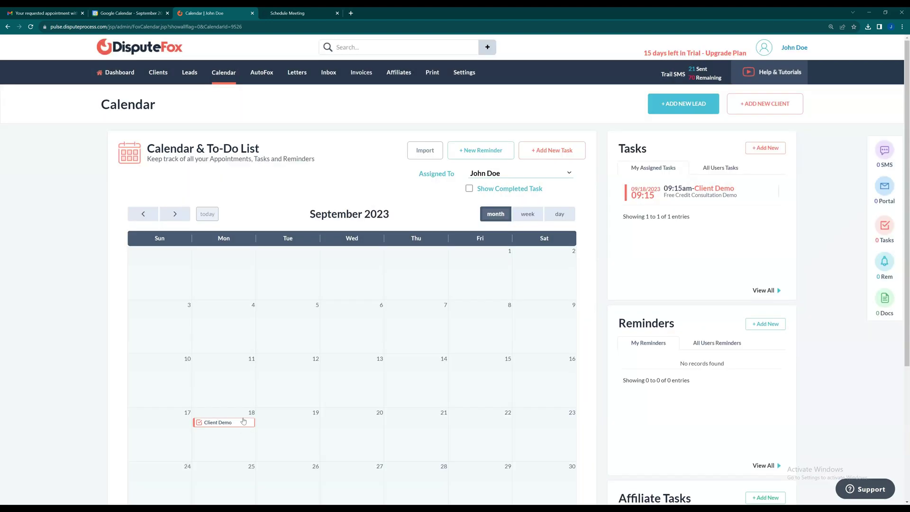
pyautogui.moveTo(618, 149); pyautogui.dragTo(655, 150)
pyautogui.click(656, 150)
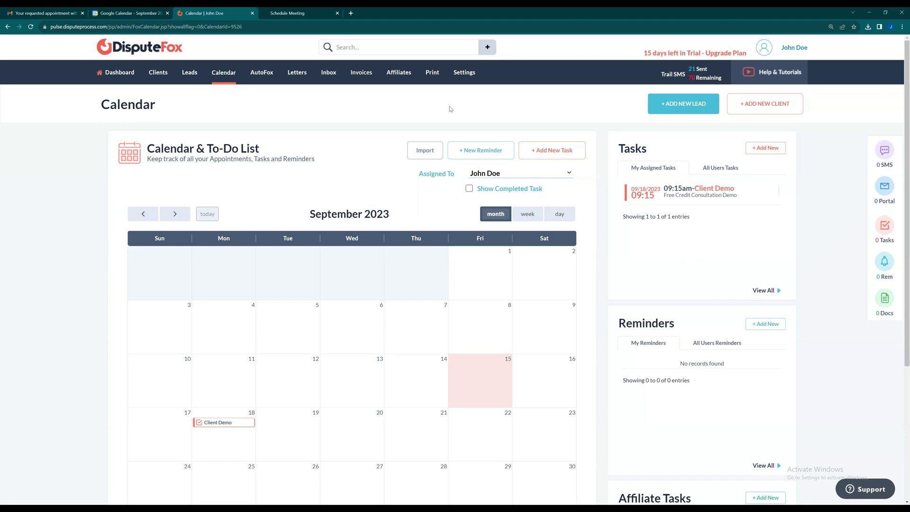
# - Set the web form's Redirect after Submit to the saved meeting booking link and save
pyautogui.click(459, 73)
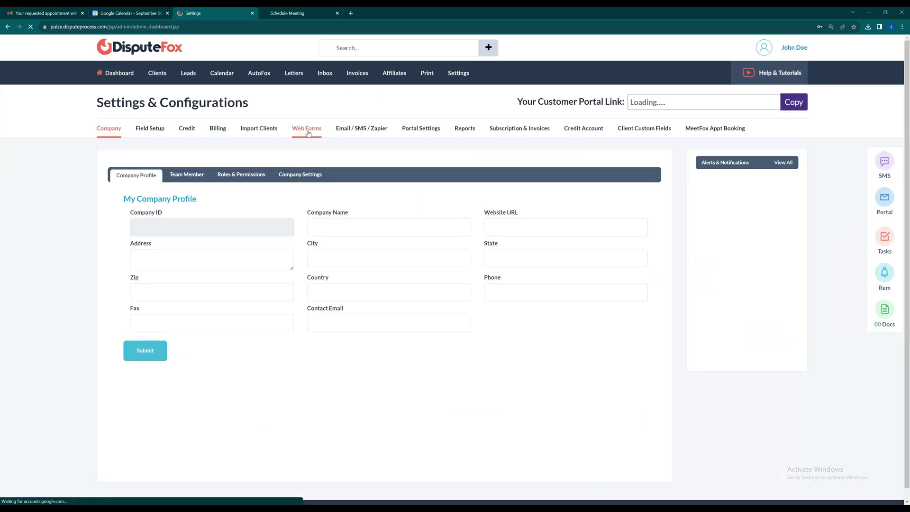
pyautogui.click(308, 133)
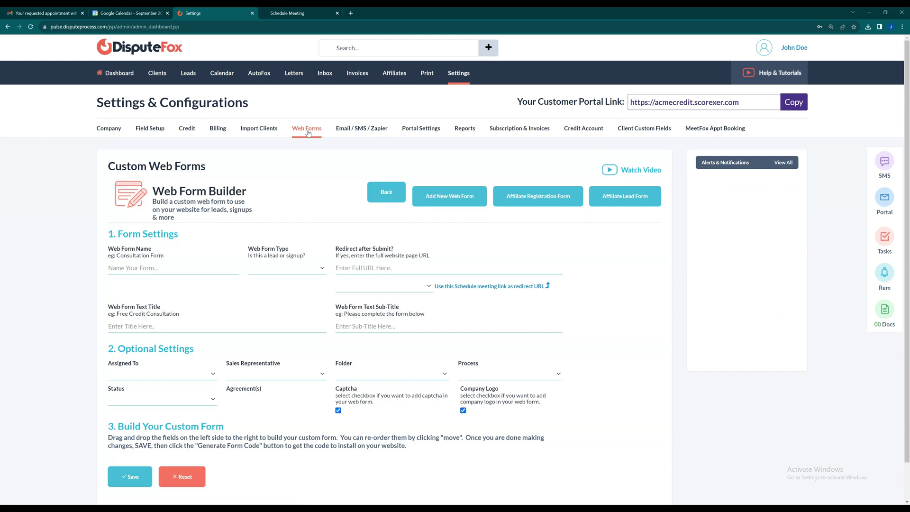
pyautogui.click(371, 267)
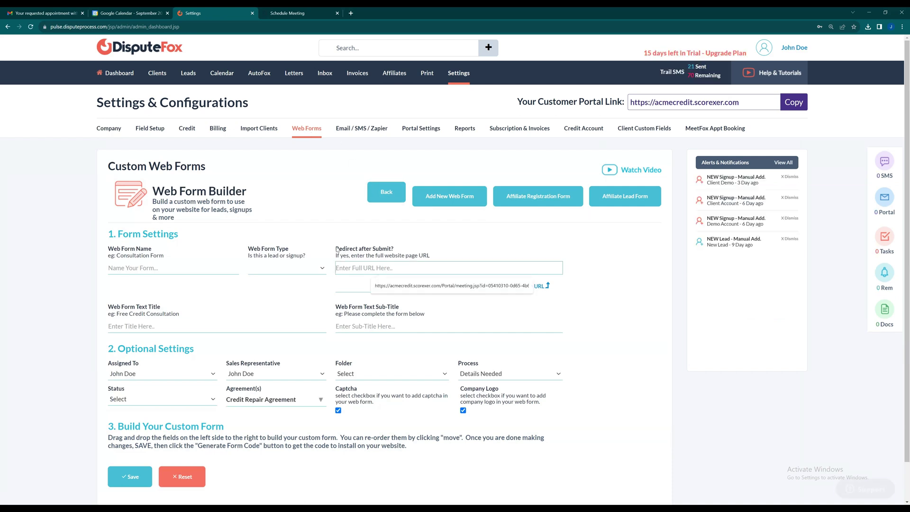
pyautogui.moveTo(336, 249); pyautogui.dragTo(384, 262)
pyautogui.click(375, 267)
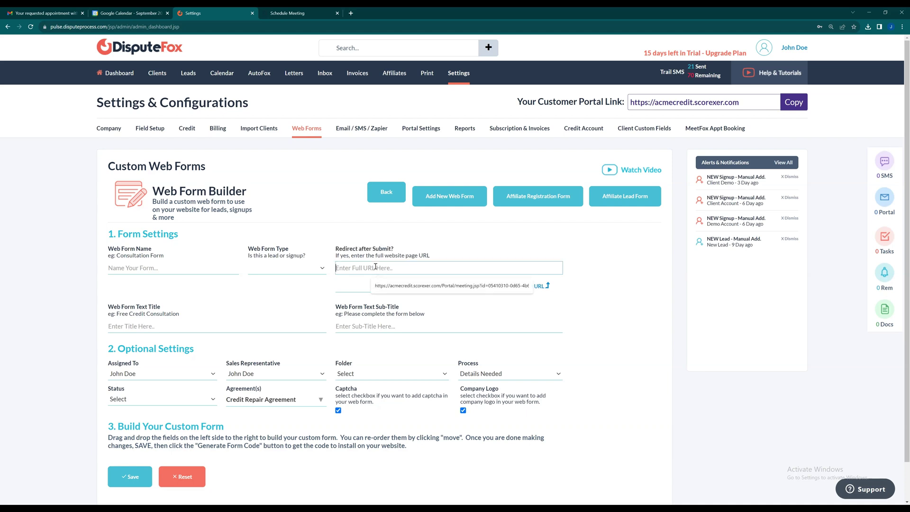
pyautogui.press('Down')
pyautogui.press('Return')
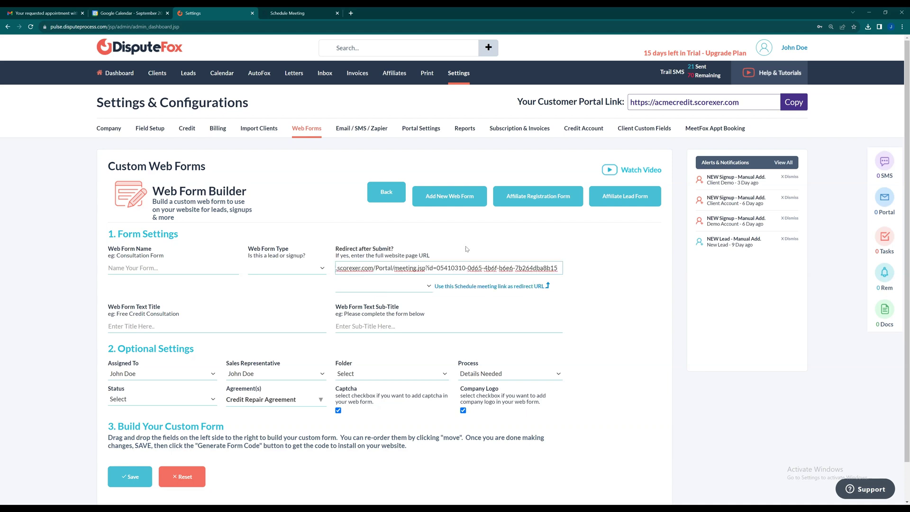
pyautogui.click(467, 244)
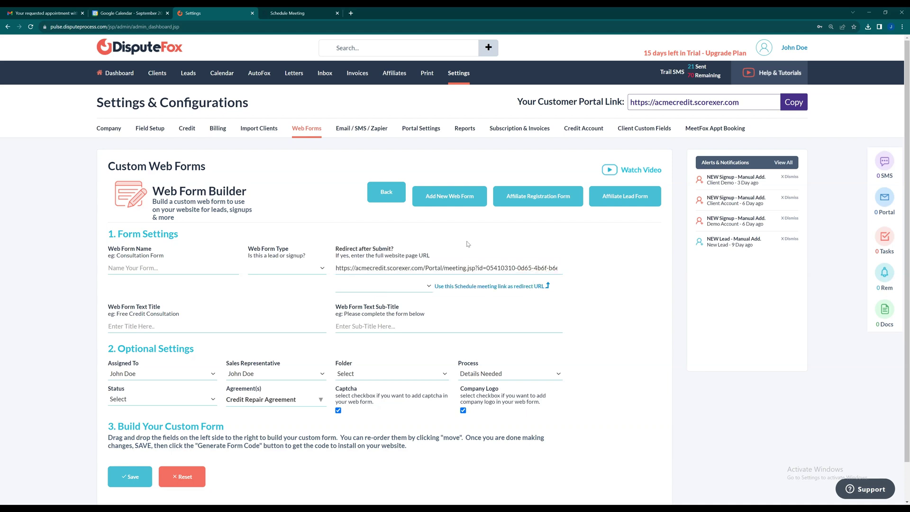
pyautogui.click(124, 477)
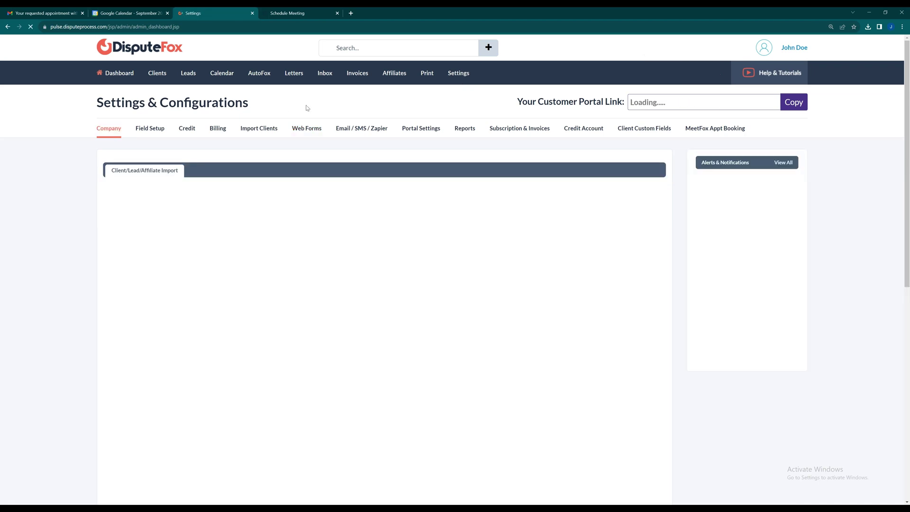
# - Switch to the MeetFox Appt Booking tab to view the booking links and Google calendar integration
pyautogui.click(695, 129)
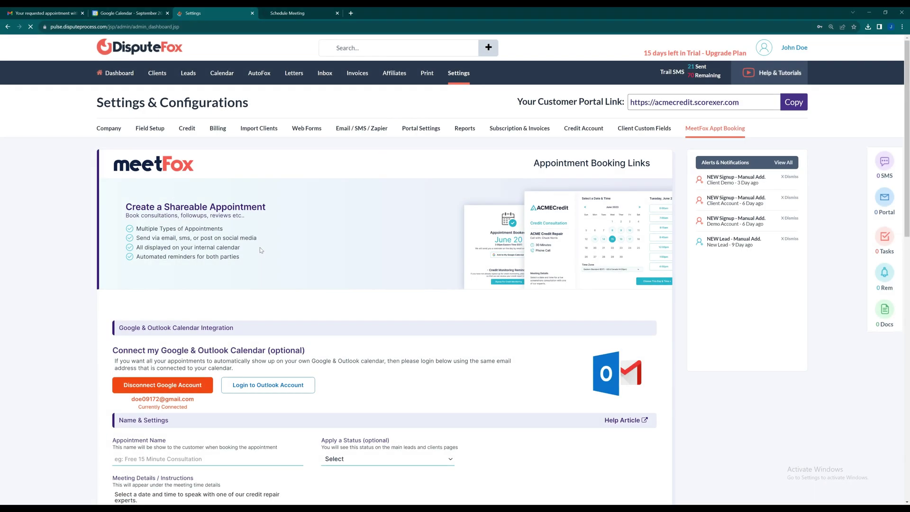